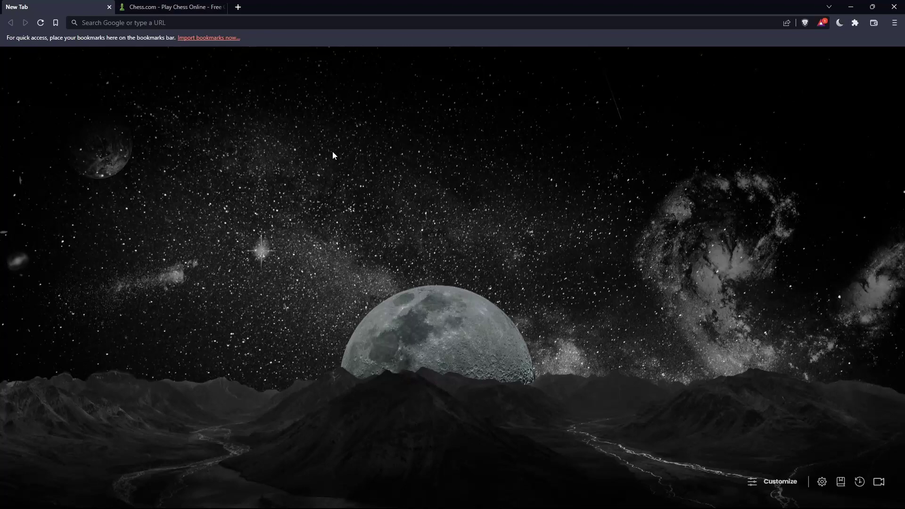
# Switch to the already open Chess.com tab using the address bar suggestion.
pyautogui.click(145, 23)
pyautogui.write('ch')
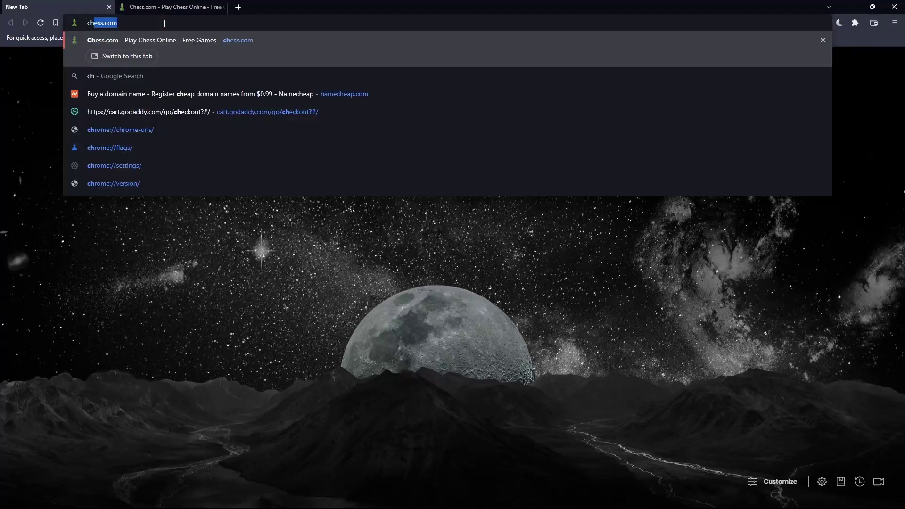
pyautogui.write('ess')
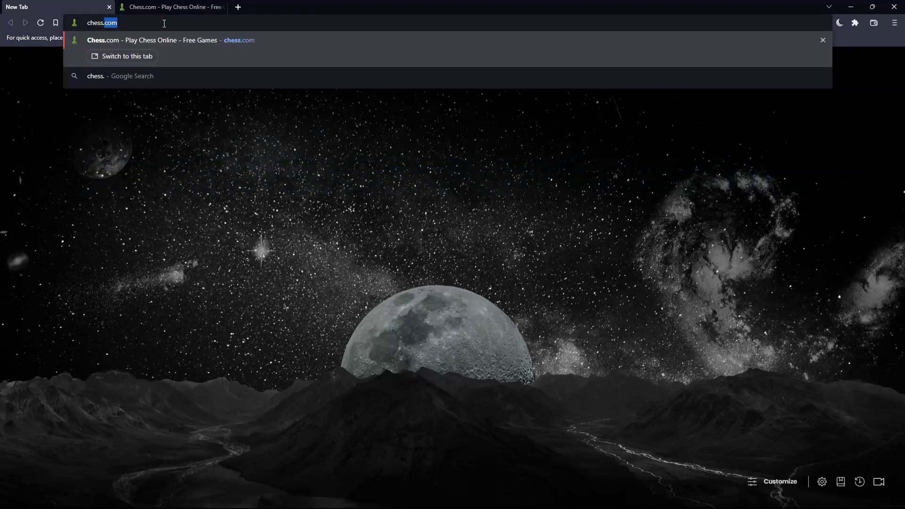
pyautogui.write('.com')
pyautogui.click(169, 7)
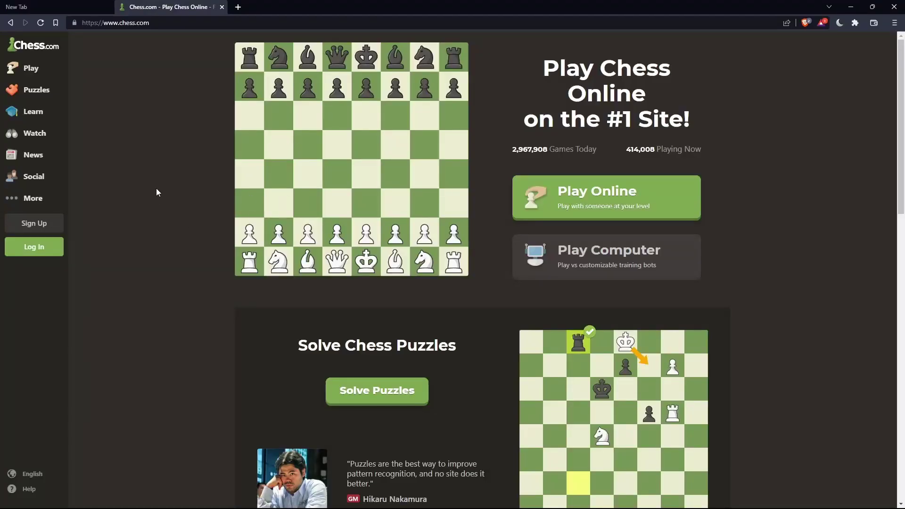
# Open the Chess.com login page, tick 'Remember me', then return to the home page.
pyautogui.click(41, 251)
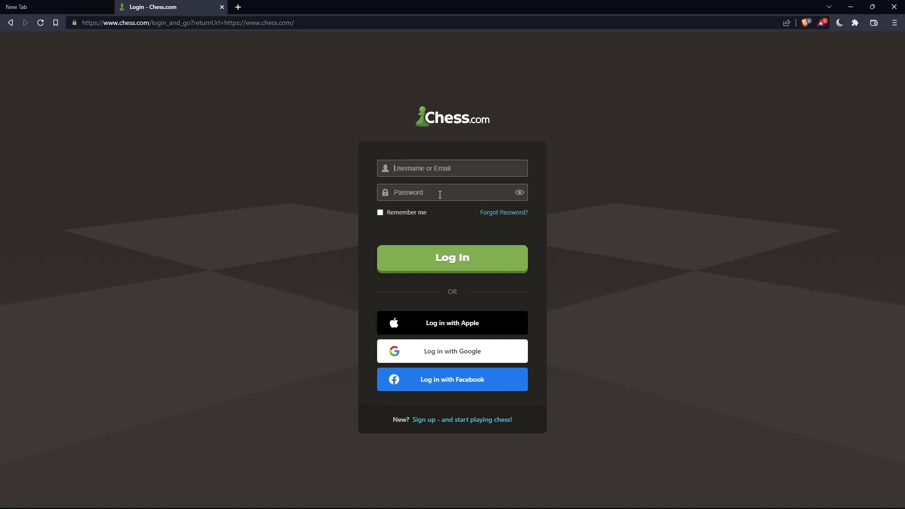
pyautogui.click(380, 213)
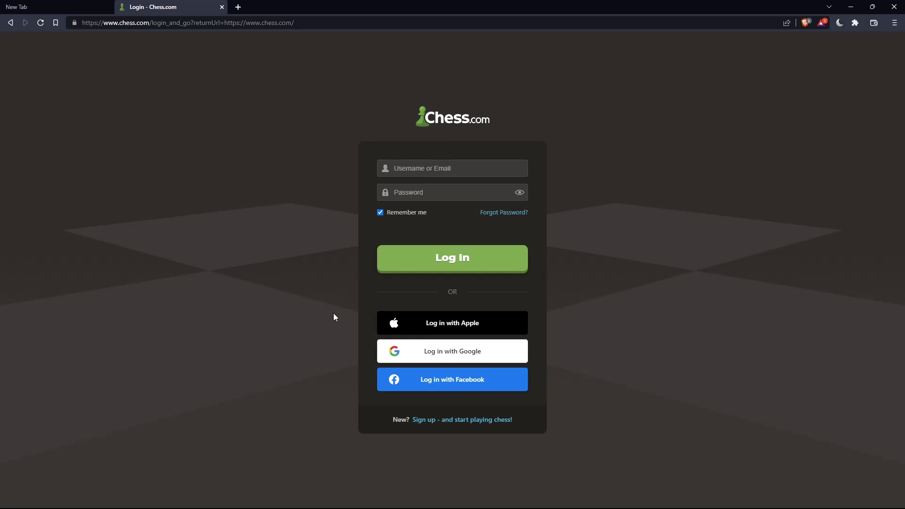
pyautogui.hotkey('alt', 'Left')
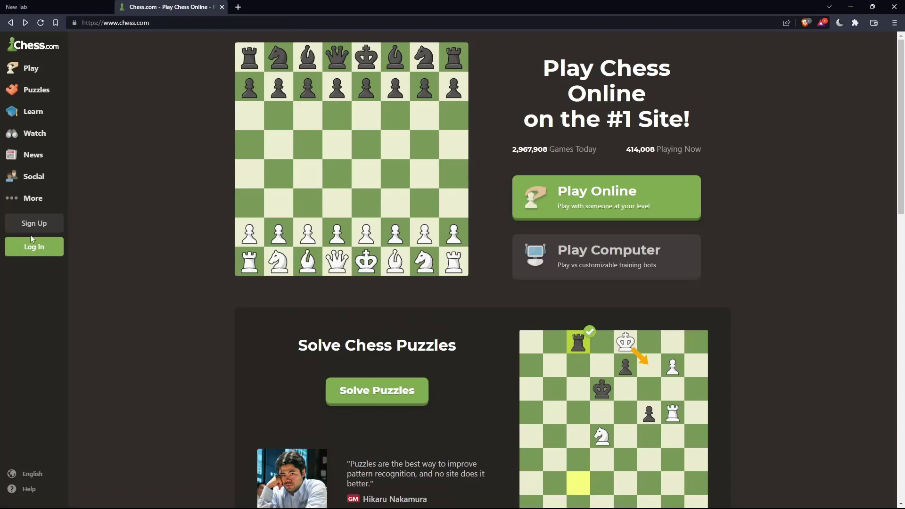
# Visit the sign-in and registration pages, then open the analysis board.
pyautogui.click(35, 247)
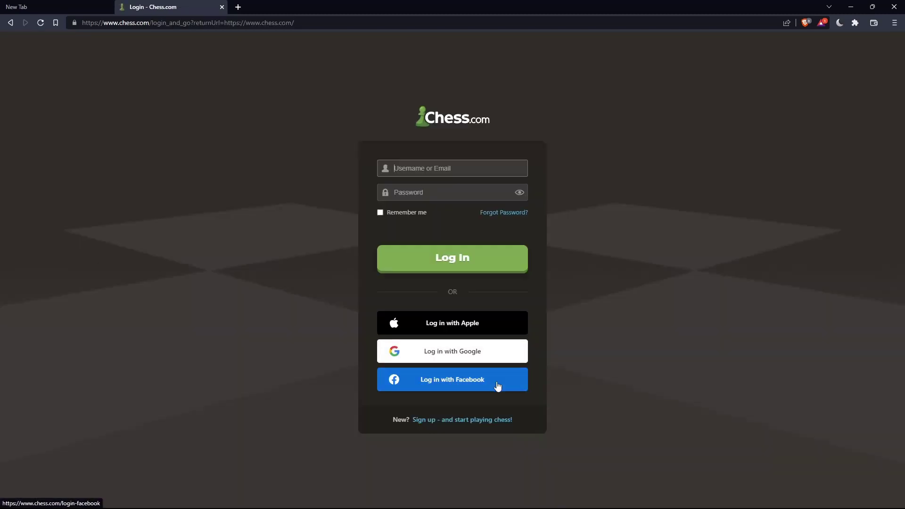
pyautogui.click(458, 423)
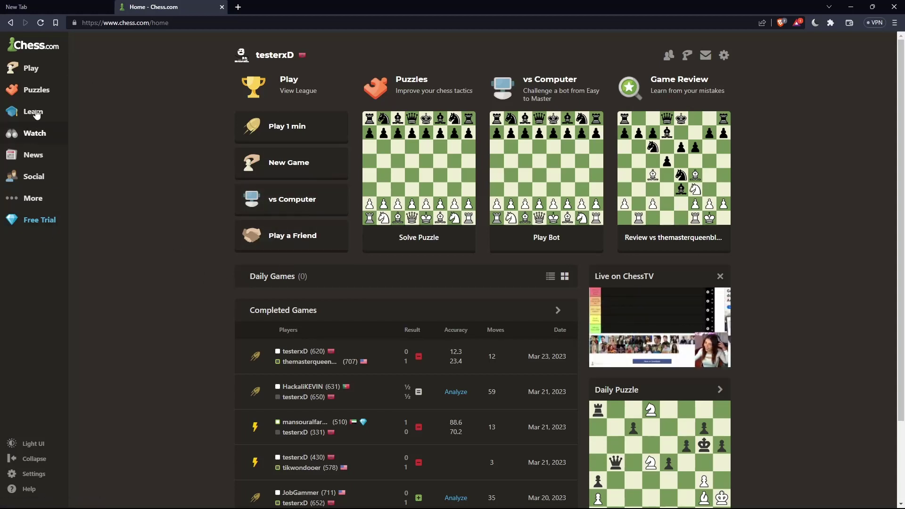
pyautogui.moveTo(33, 110)
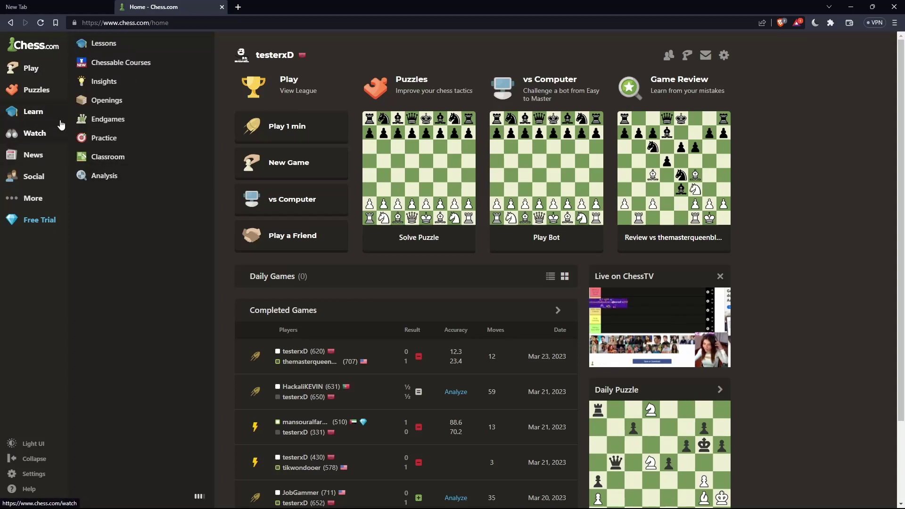
pyautogui.click(113, 177)
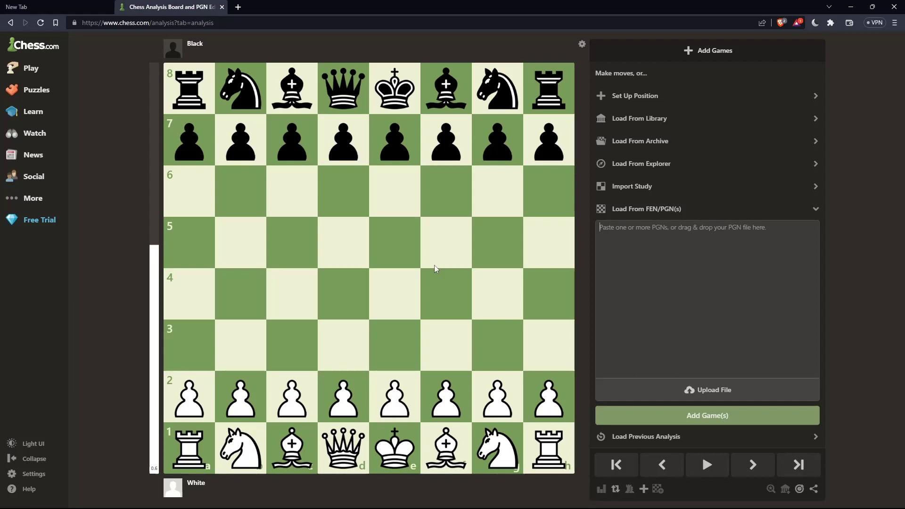
# Play 1.e4 c5 and 2.Nf3, taking back a stray Nc3.
pyautogui.moveTo(394, 398); pyautogui.dragTo(389, 292)
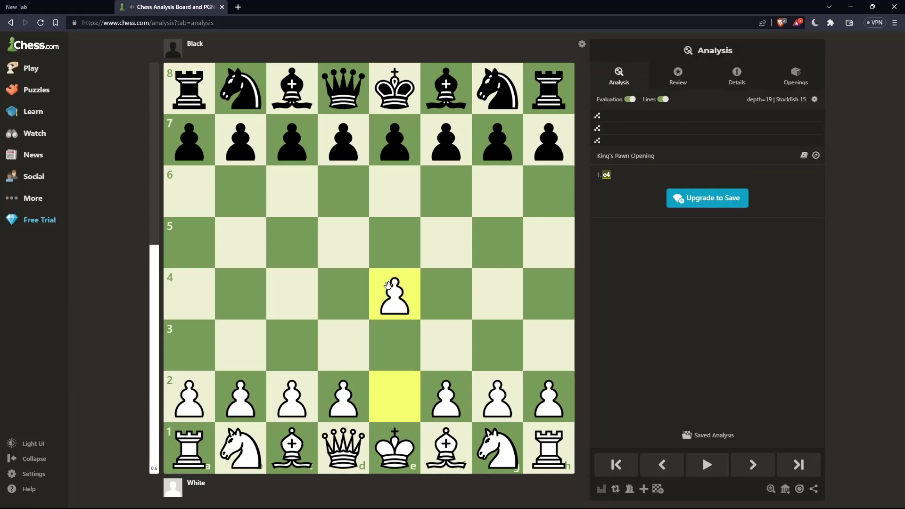
pyautogui.moveTo(292, 139); pyautogui.dragTo(291, 243)
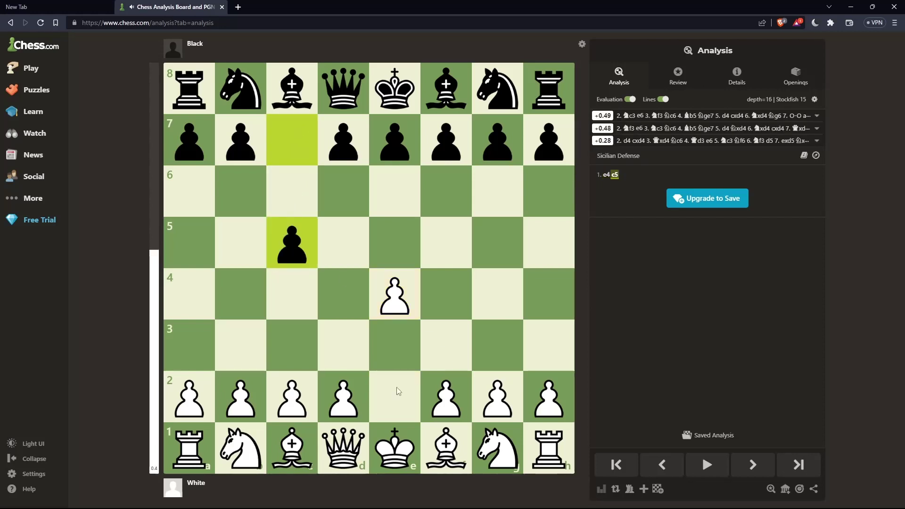
pyautogui.click(241, 445)
pyautogui.click(286, 335)
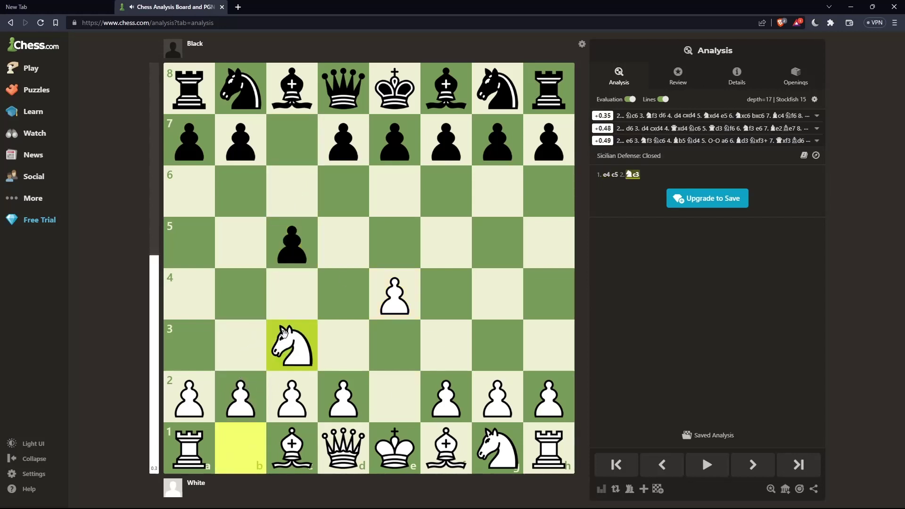
pyautogui.press('Left')
pyautogui.moveTo(497, 447); pyautogui.dragTo(438, 337)
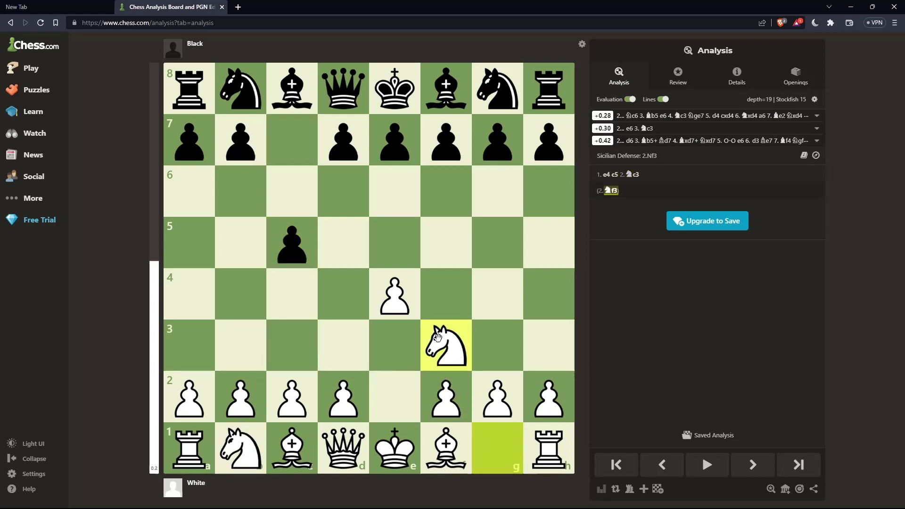
# Continue with 2...d6 3.d4 cxd4 4.Nxd4 Nf6 5.Nc3 g6 to reach the Dragon.
pyautogui.click(354, 139)
pyautogui.click(343, 191)
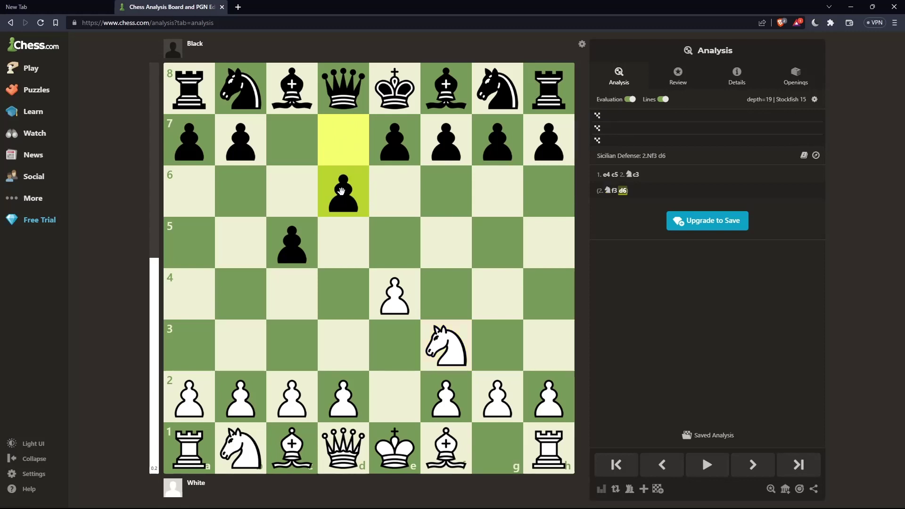
pyautogui.moveTo(343, 396)
pyautogui.mouseDown()
pyautogui.moveTo(328, 343)
pyautogui.moveTo(342, 276)
pyautogui.mouseUp()
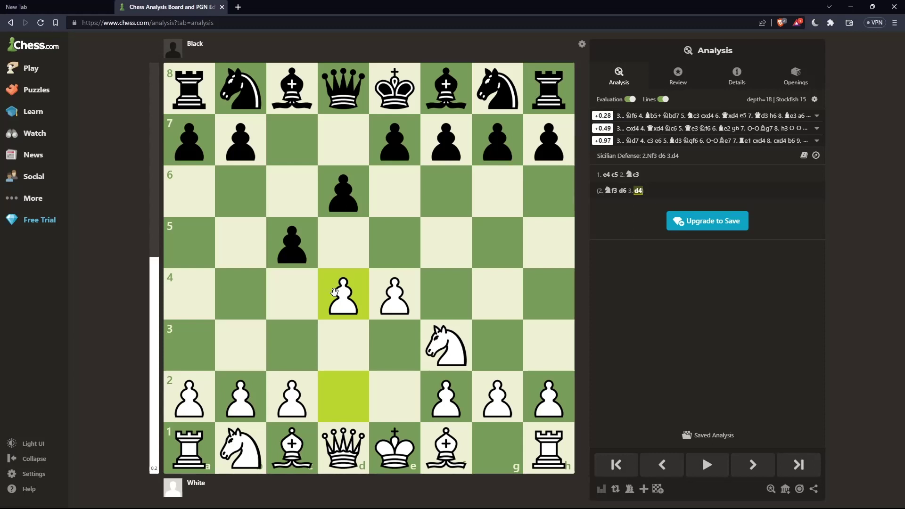
pyautogui.moveTo(287, 241); pyautogui.dragTo(341, 293)
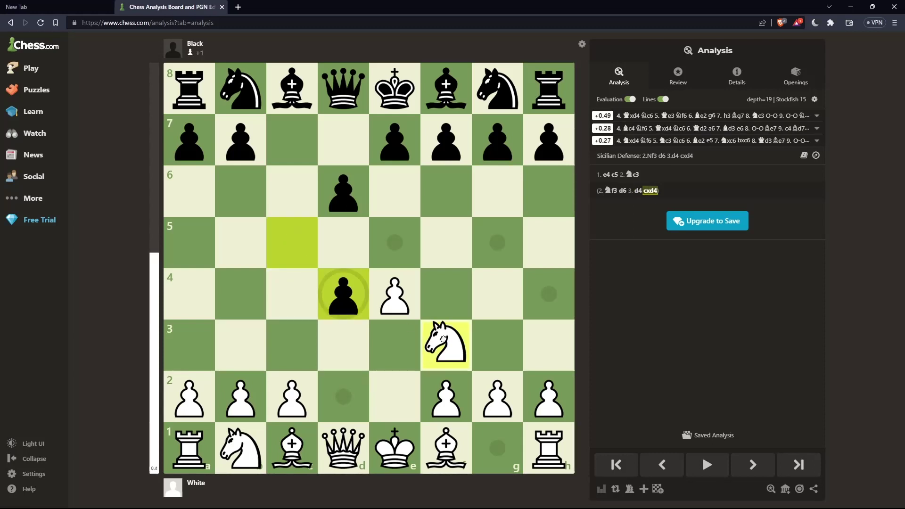
pyautogui.moveTo(445, 345); pyautogui.dragTo(344, 290)
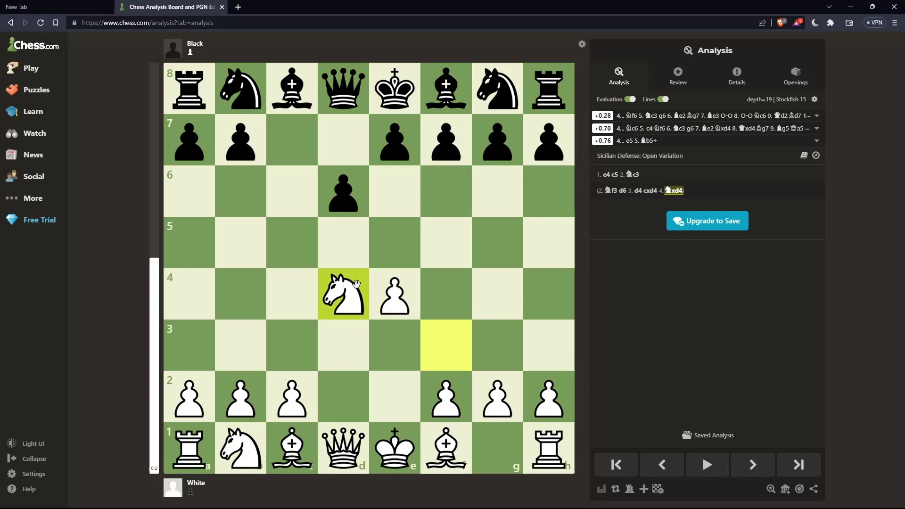
pyautogui.moveTo(498, 89); pyautogui.dragTo(447, 185)
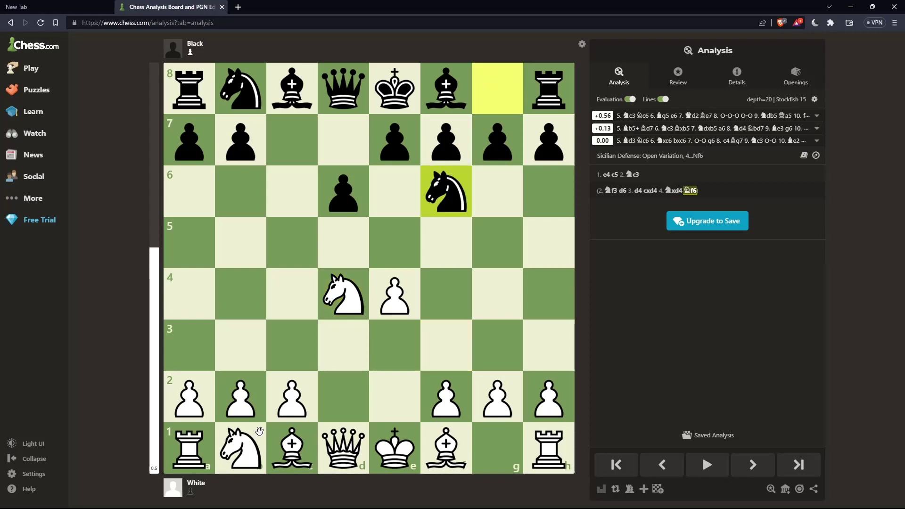
pyautogui.moveTo(241, 447); pyautogui.dragTo(285, 347)
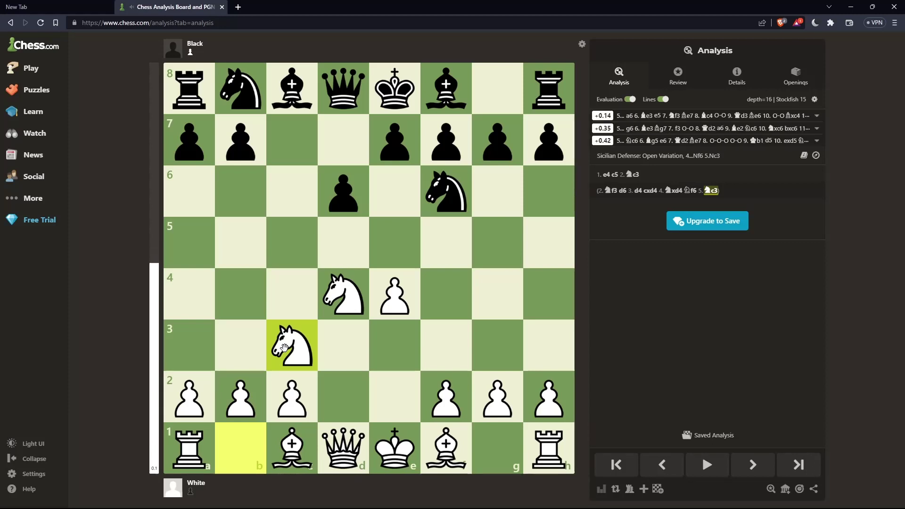
pyautogui.moveTo(497, 139); pyautogui.dragTo(487, 186)
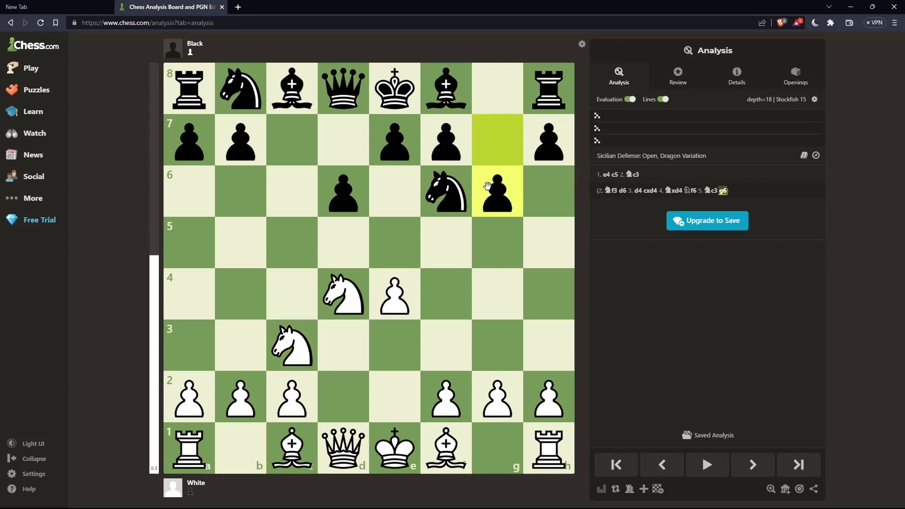